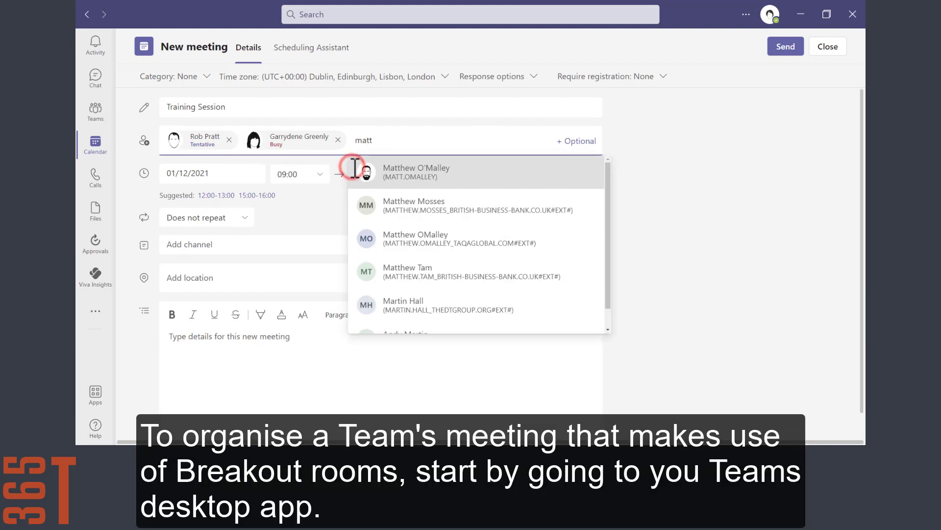
Step: Add the first suggested person as the third attendee of the Training Session meeting and send the invitation
left_click(355, 169)
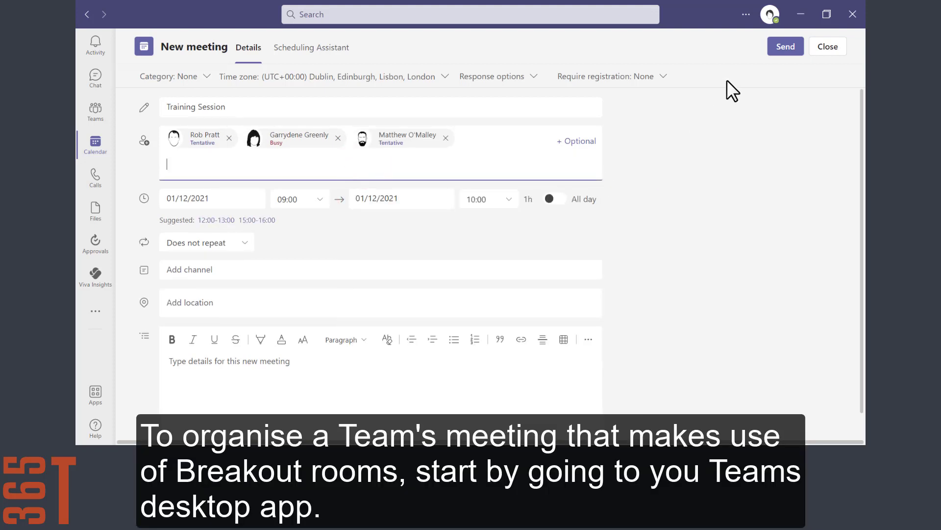
left_click(784, 48)
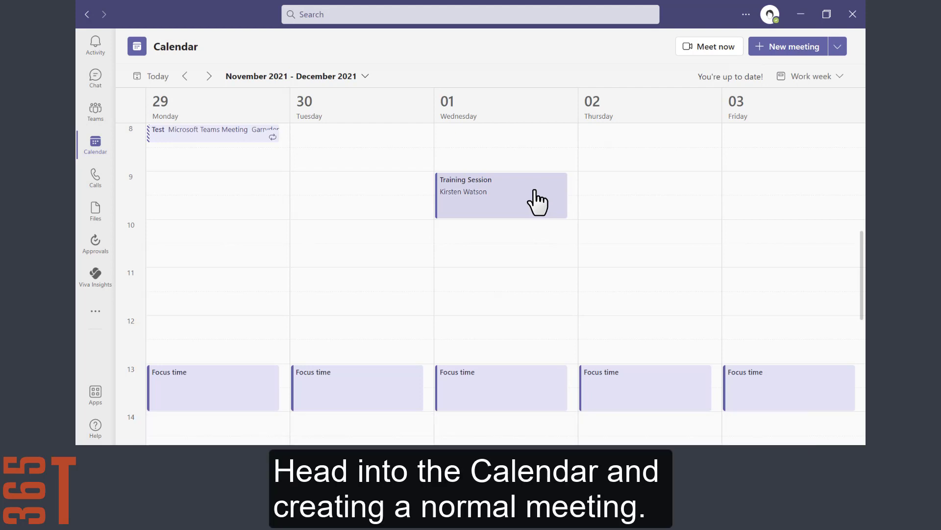
Step: Reopen the Training Session meeting from the calendar and create 2 breakout rooms for it
double_click(535, 191)
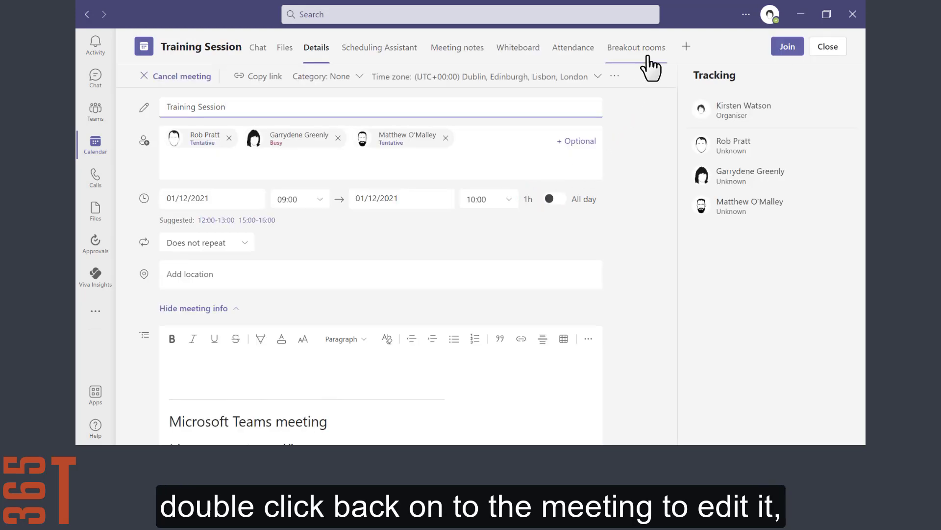
left_click(648, 56)
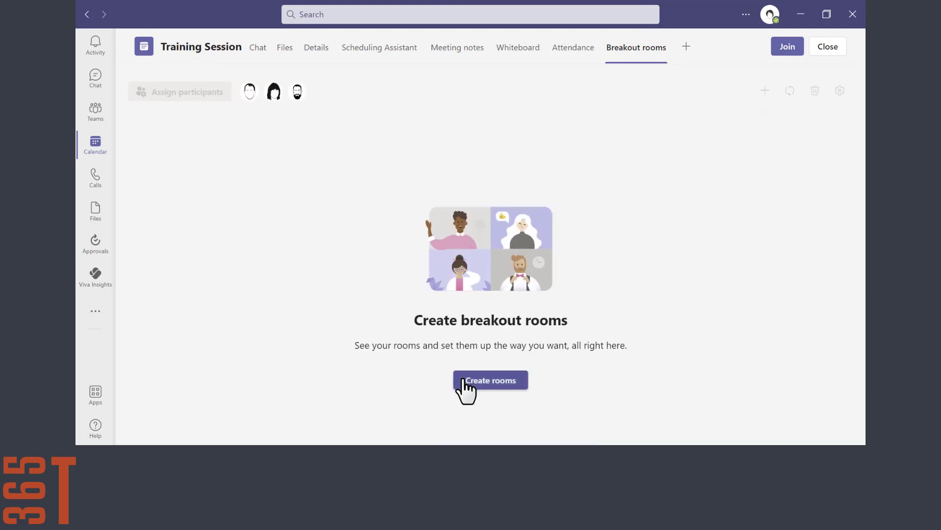
left_click(464, 380)
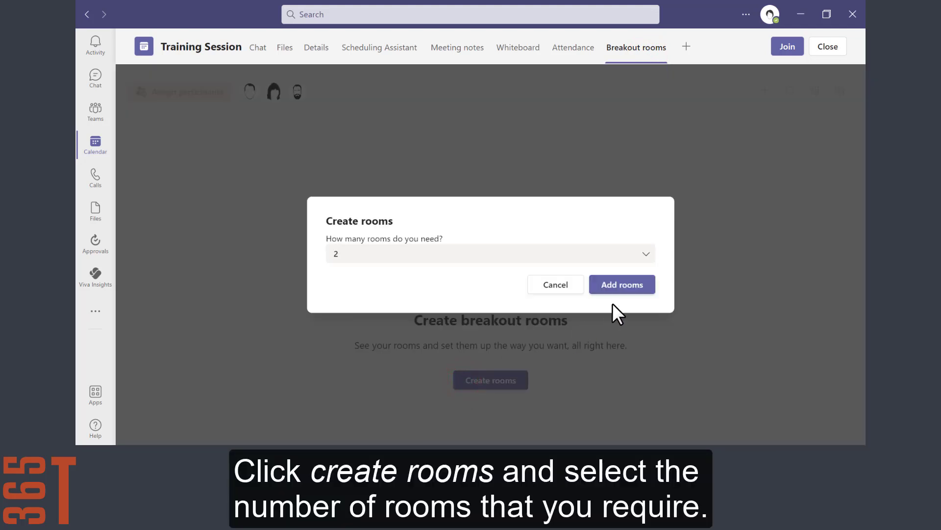
left_click(623, 286)
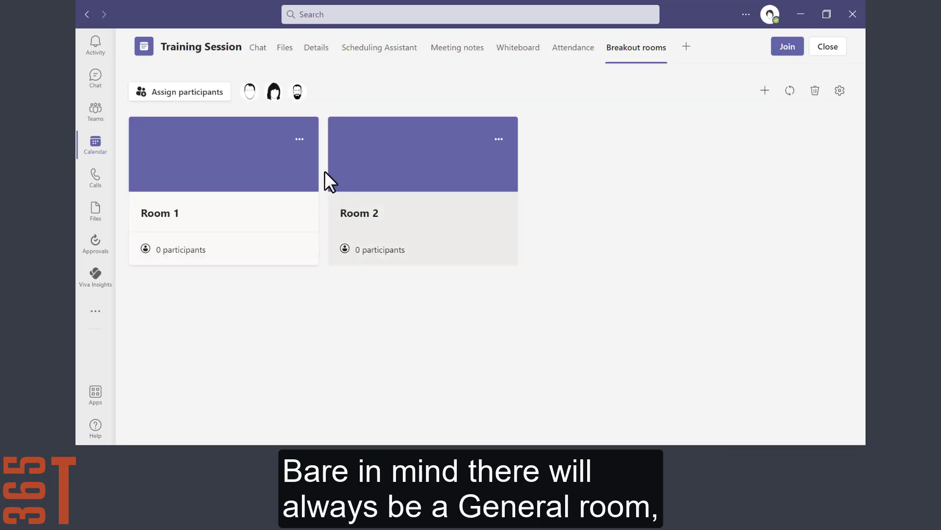
Step: Rename breakout Room 1 as North and save the name
left_click(300, 139)
left_click(305, 160)
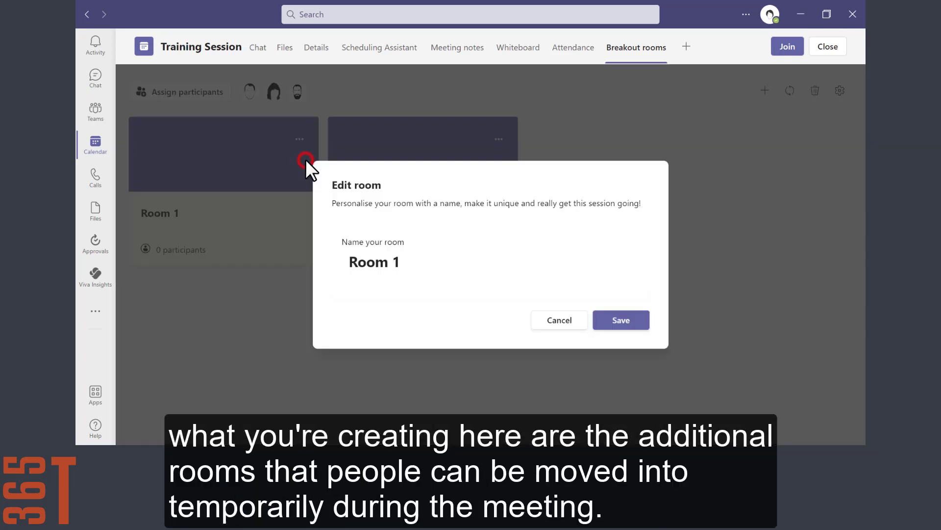
triple_click(412, 260)
type("North")
left_click(622, 320)
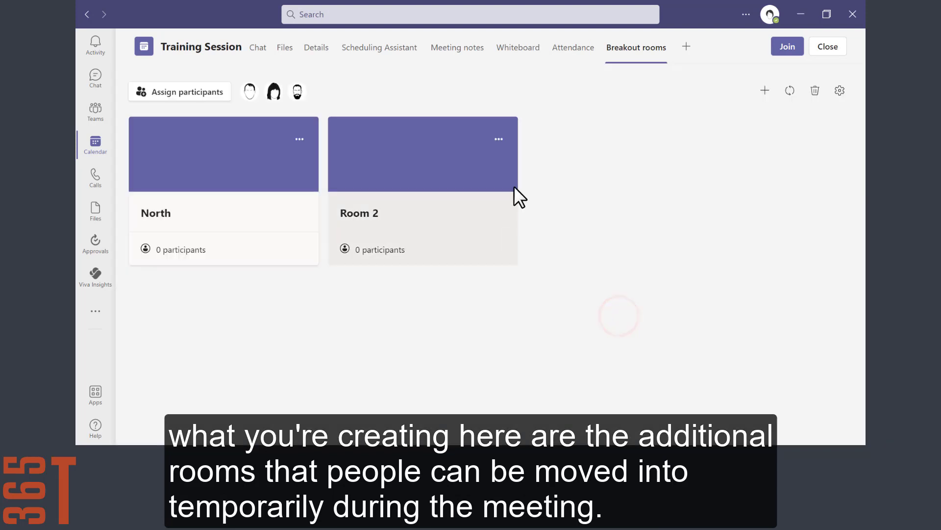
Step: Rename breakout Room 2 as South and save the name
left_click(499, 139)
left_click(510, 159)
left_click_drag(445, 252, 338, 259)
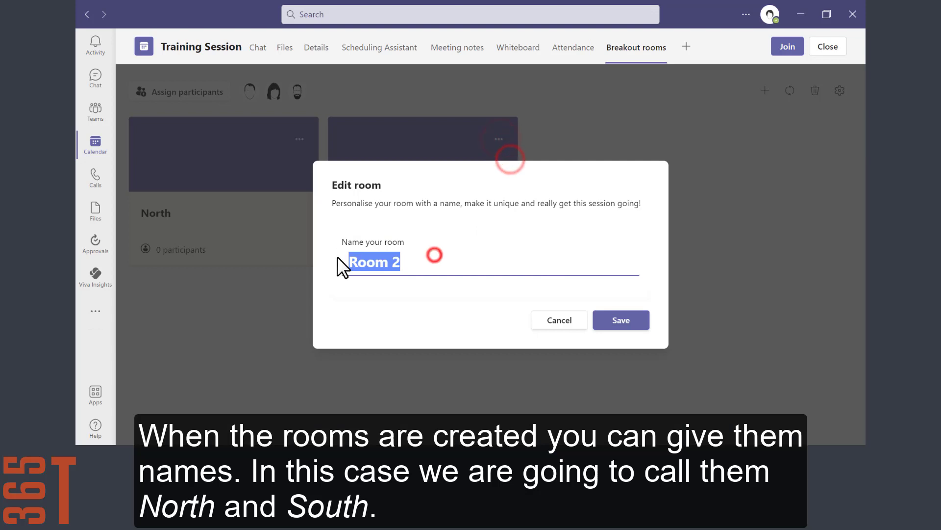
type("Sot")
key("BackSpace")
type("uth")
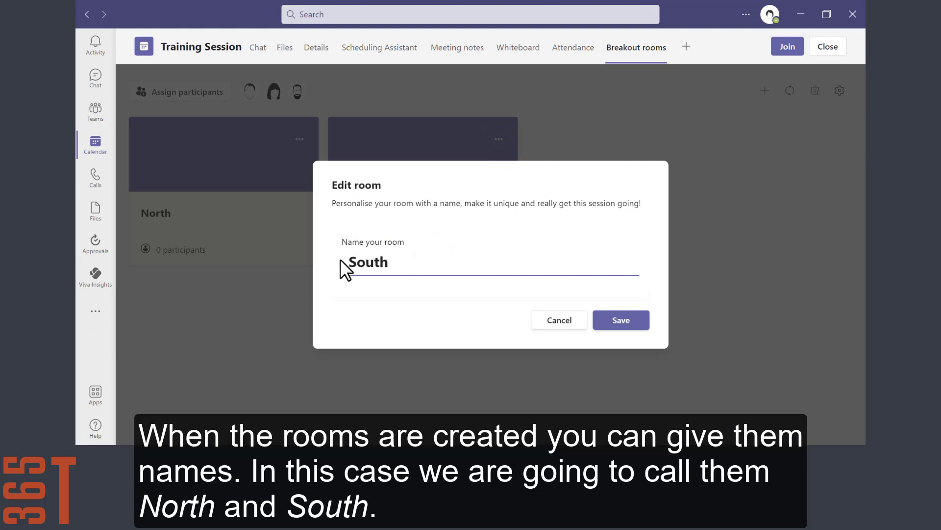
left_click(620, 324)
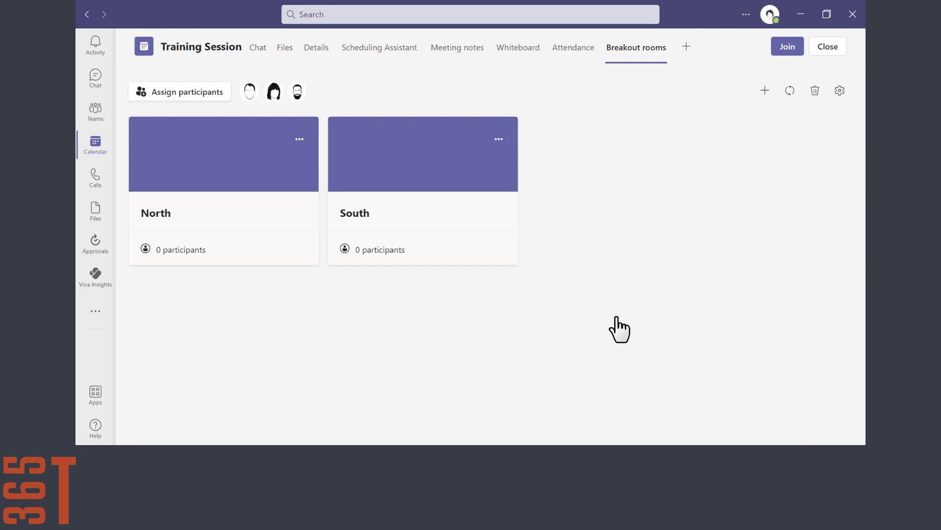
Step: Disallow microphone and camera for attendees in the South room's meeting options, save, and return to the Teams breakout rooms page
left_click(499, 139)
left_click(528, 183)
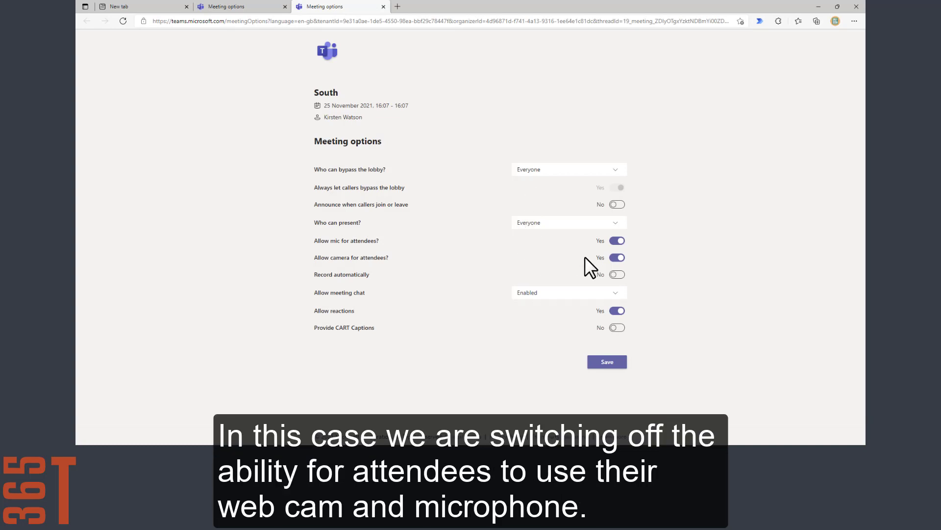
left_click(614, 240)
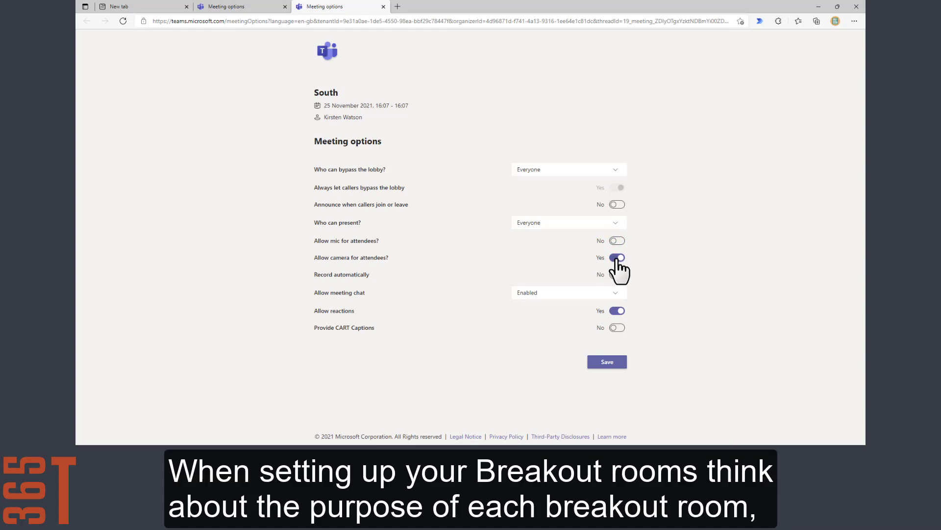
left_click(617, 257)
left_click(607, 365)
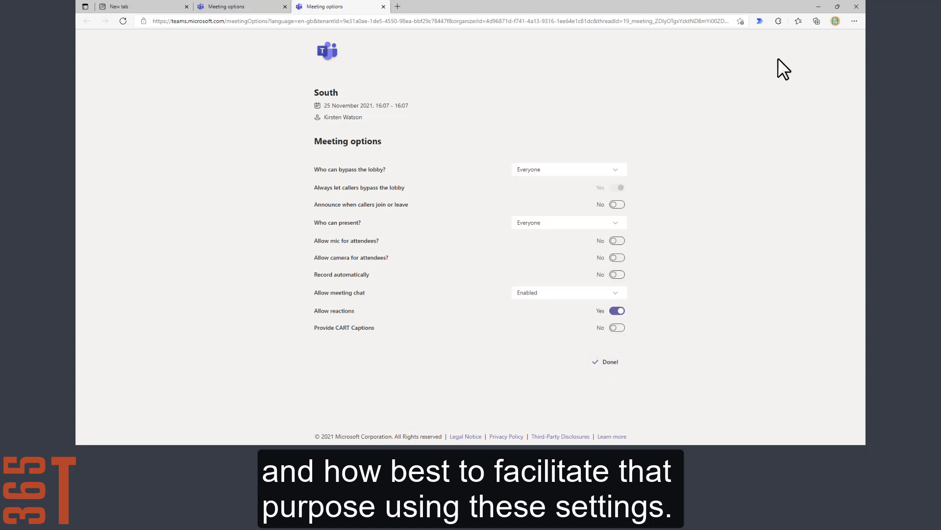
left_click(817, 5)
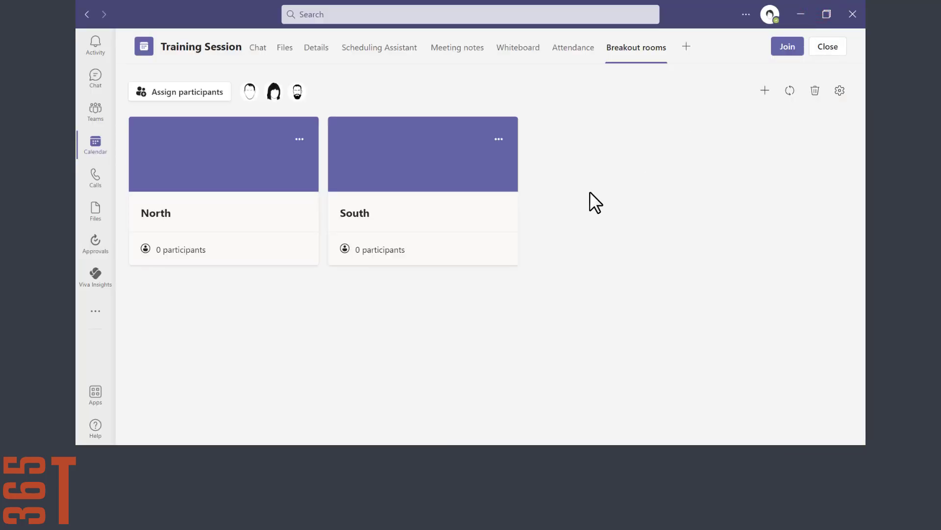
Step: Enable assigning presenters to manage rooms in the breakout rooms settings and add the second invited attendee as presenter
left_click(840, 90)
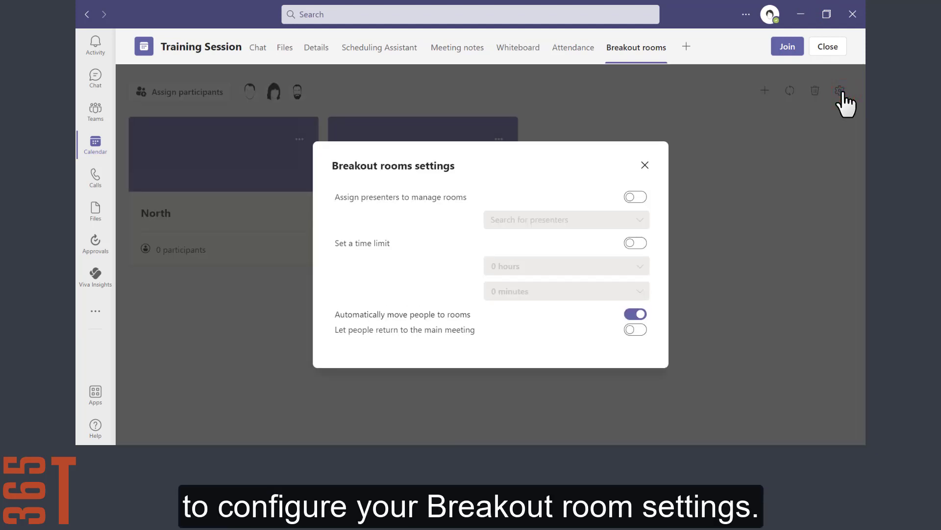
left_click(632, 197)
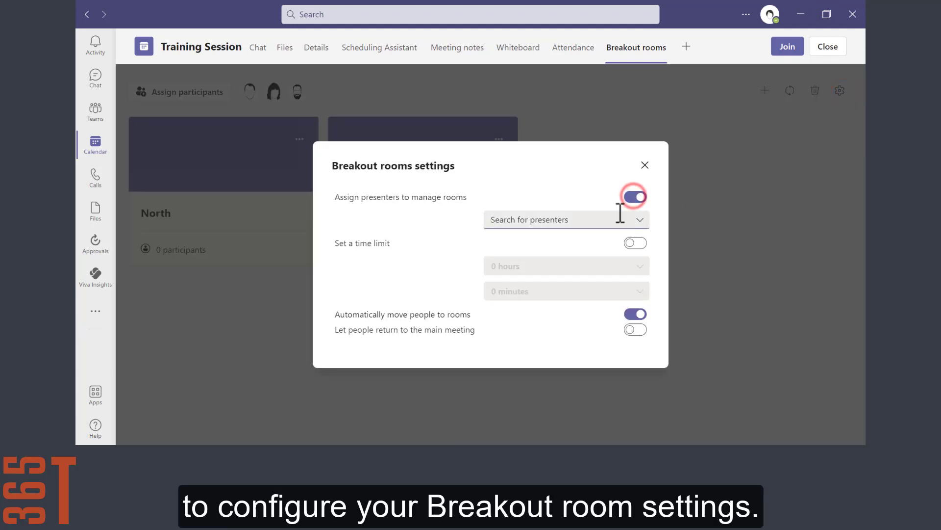
left_click(606, 220)
type("garr")
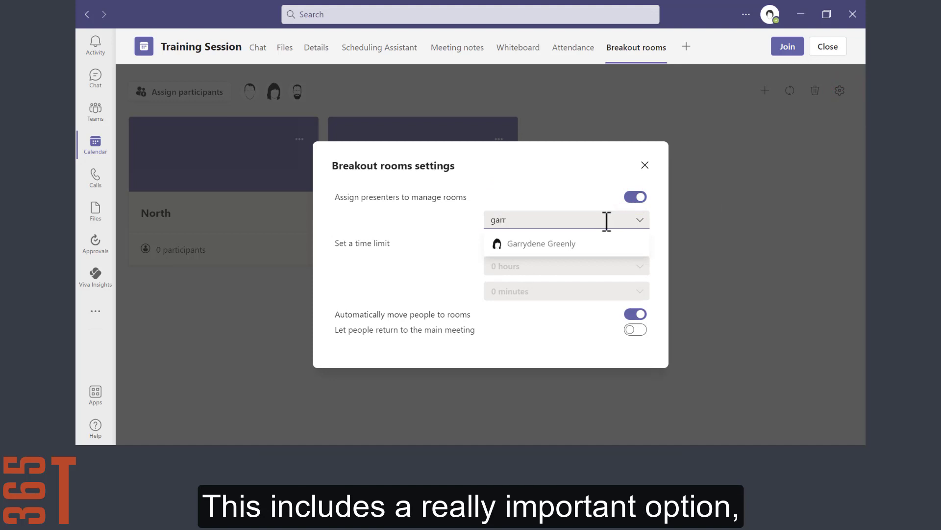
left_click(593, 240)
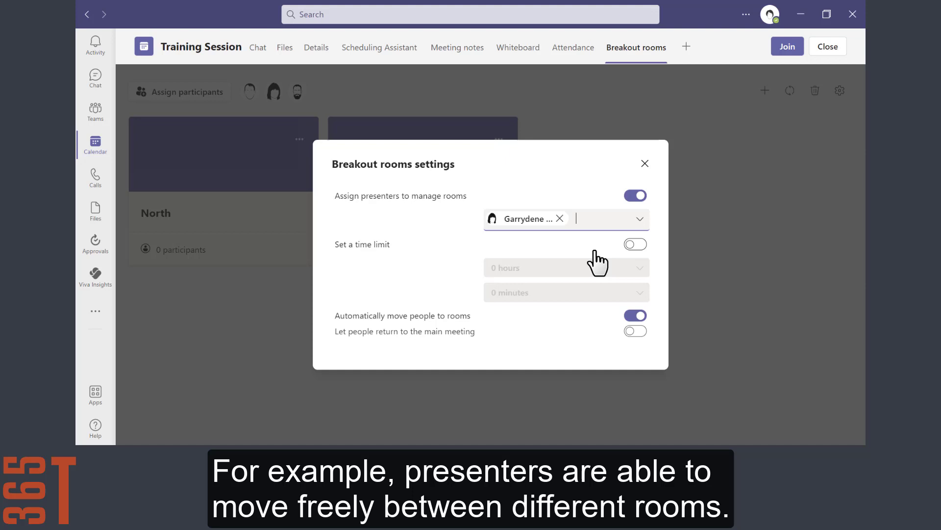
Step: Set a breakout room time limit of 1 hour and let people return to the main meeting
left_click(639, 247)
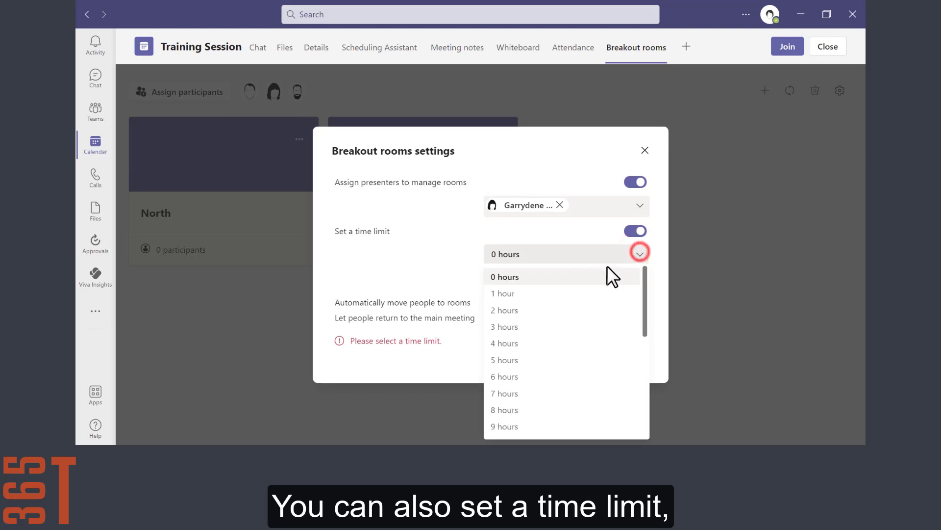
left_click(569, 288)
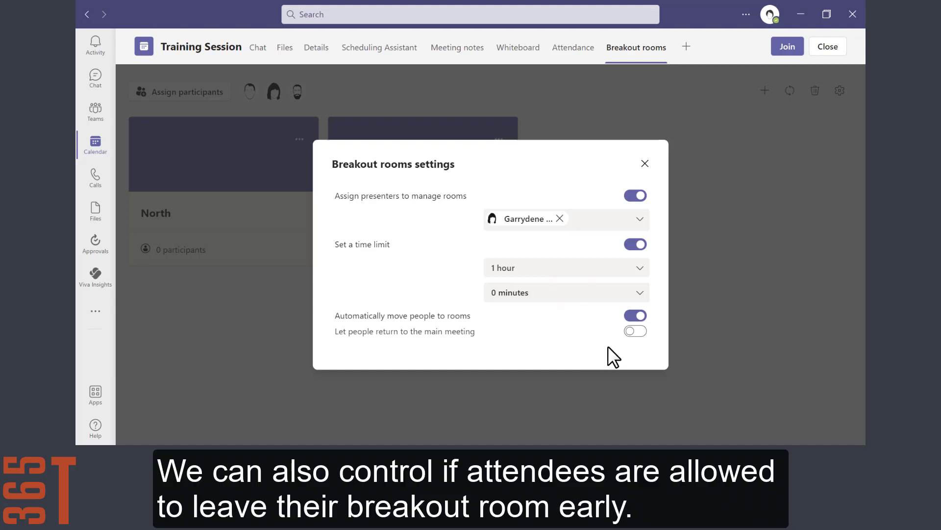
left_click(636, 332)
left_click(650, 166)
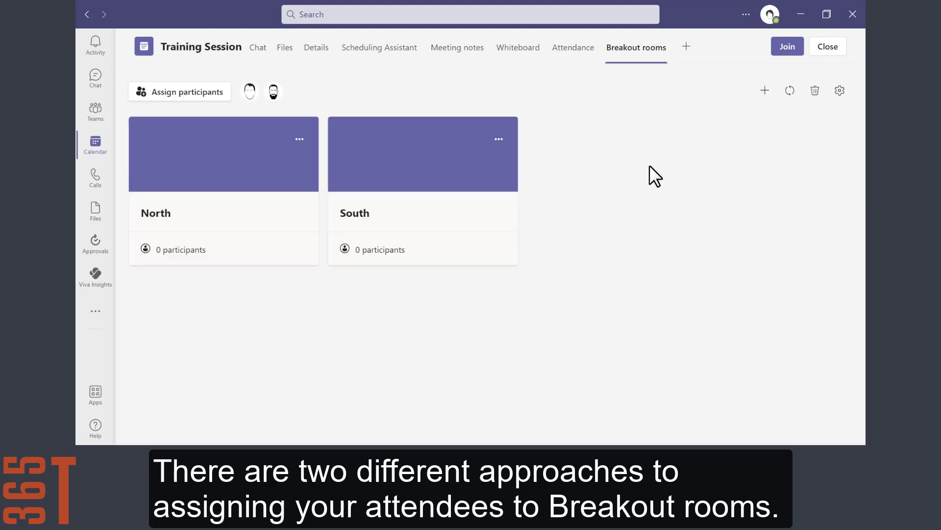
Step: Manually assign both remaining participants to the North room
left_click(204, 95)
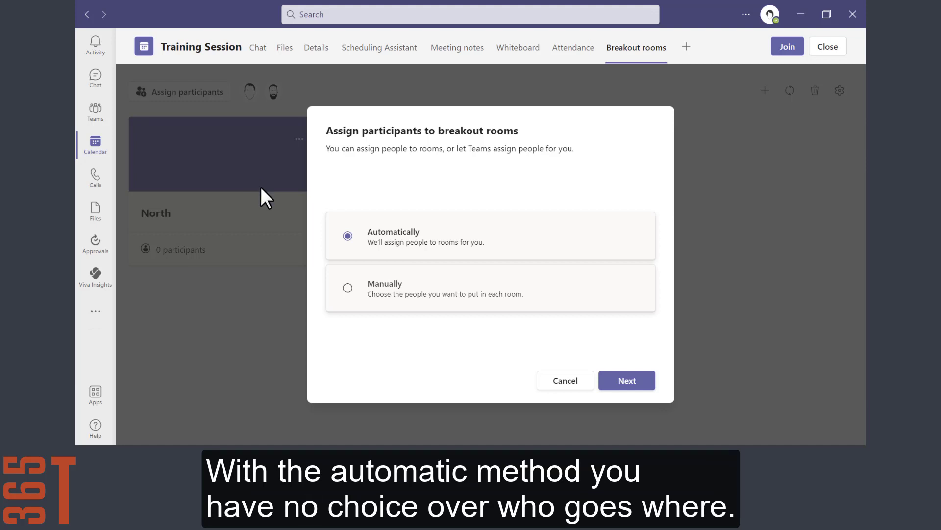
left_click(375, 284)
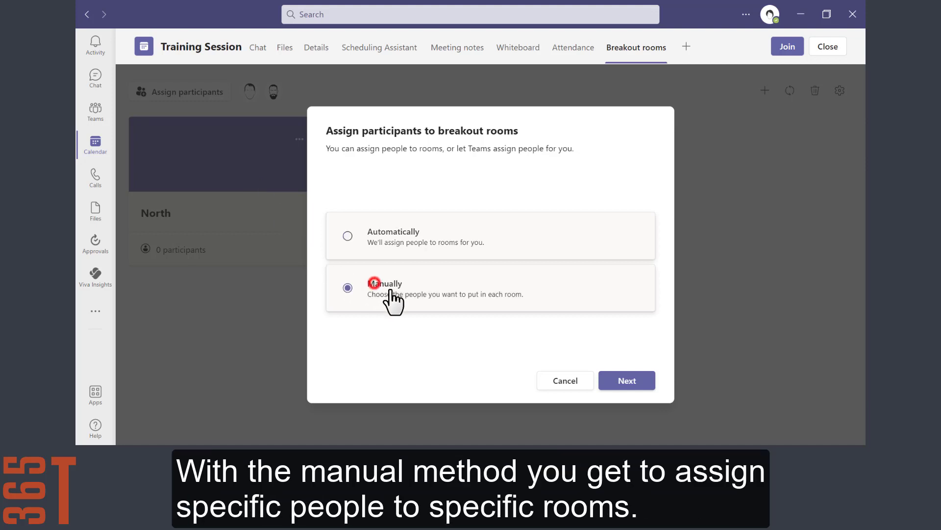
left_click(624, 379)
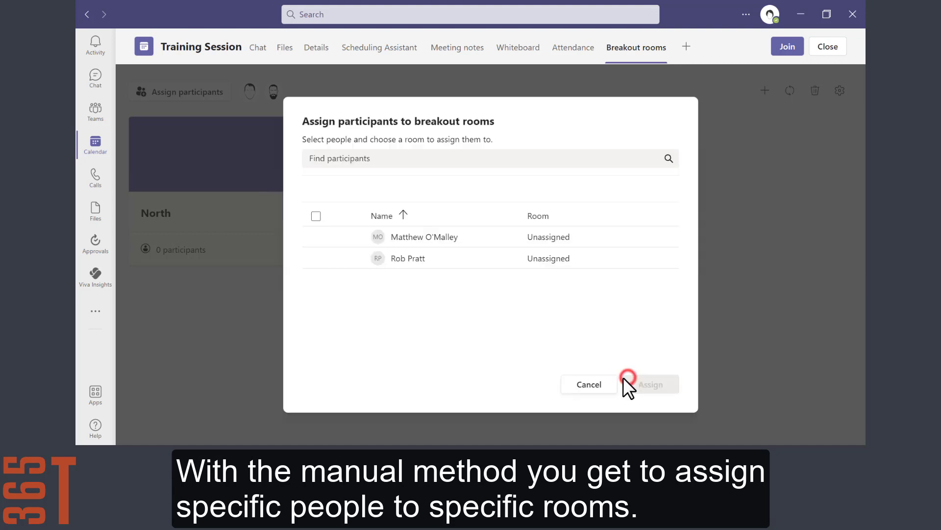
left_click(570, 236)
left_click(565, 276)
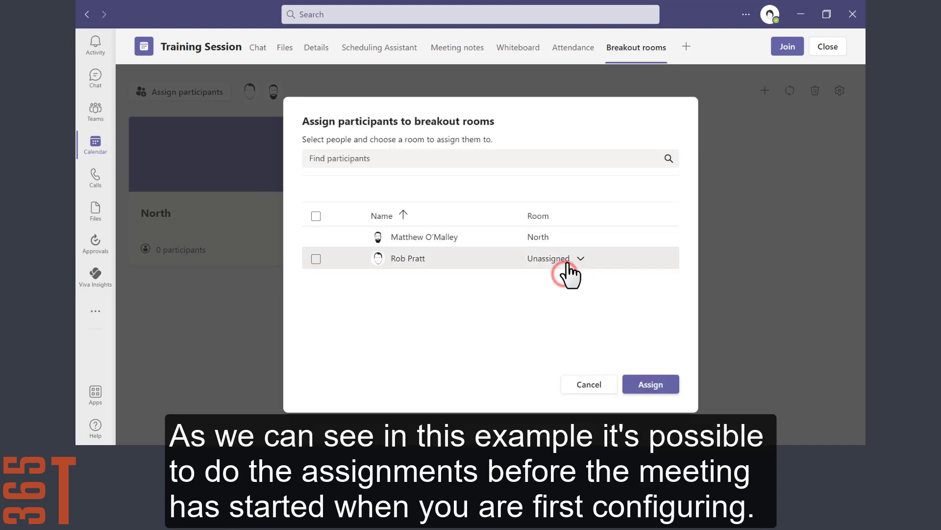
left_click(564, 259)
left_click(557, 300)
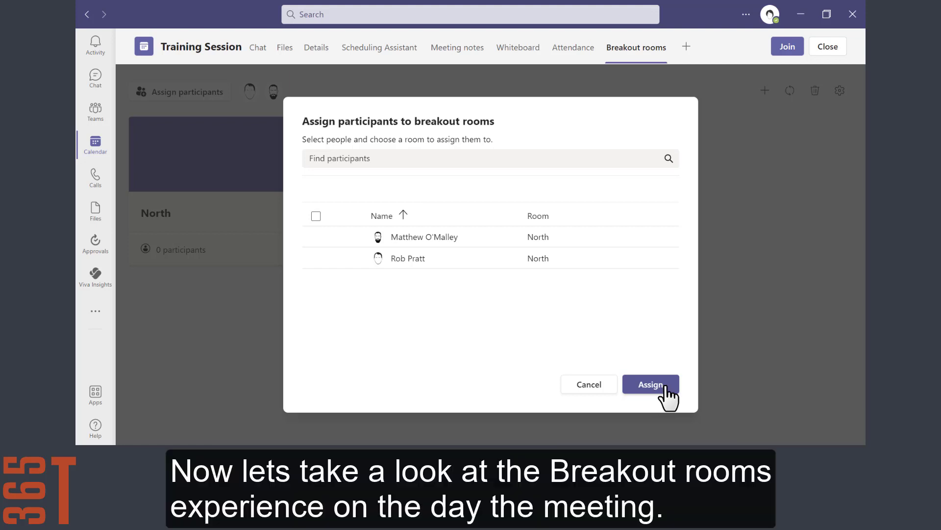
left_click(665, 387)
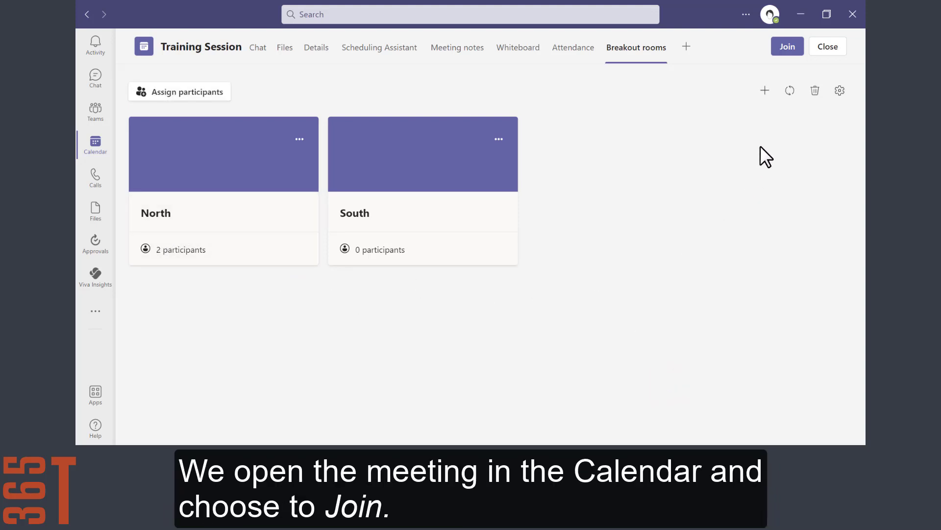
Step: Join the Training Session meeting in a maximized window with computer audio and the camera off
left_click(787, 48)
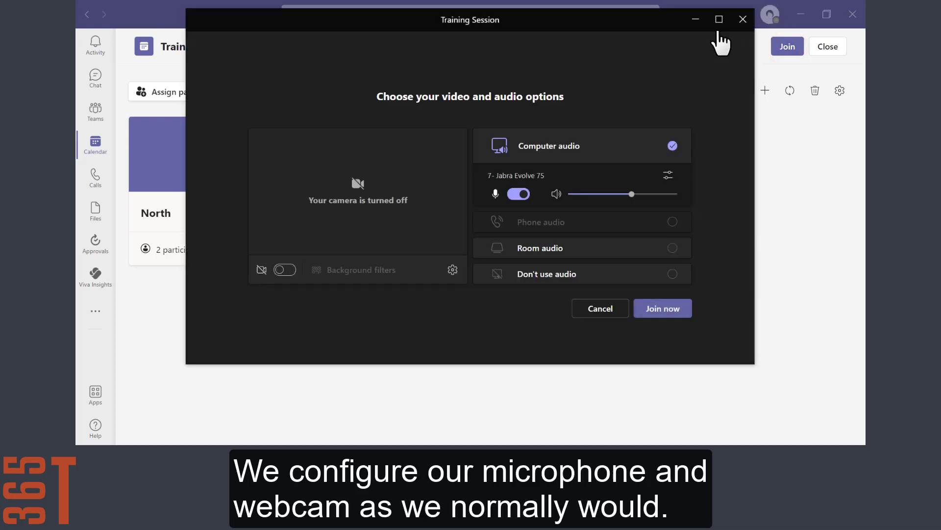
left_click(720, 20)
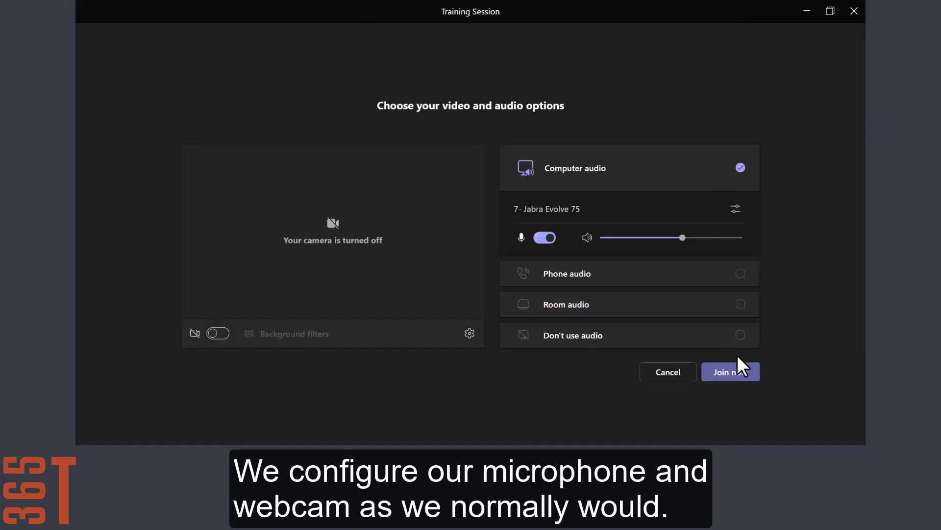
left_click(736, 373)
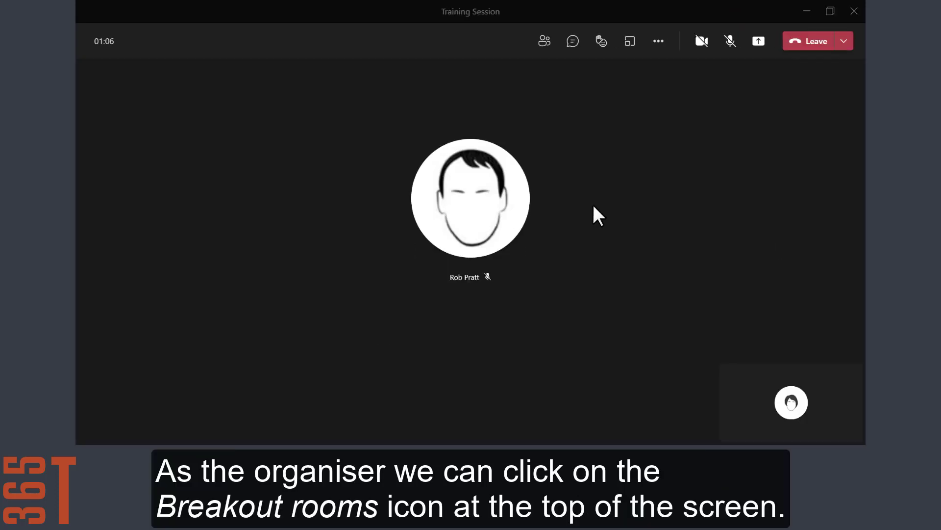
Step: Show the breakout rooms in the running meeting and open them for the assigned participants
left_click(631, 42)
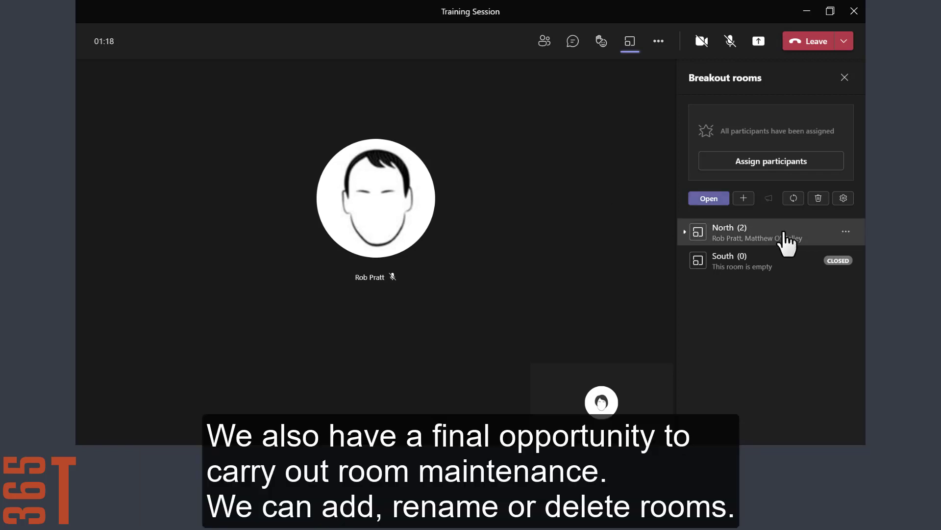
left_click(848, 229)
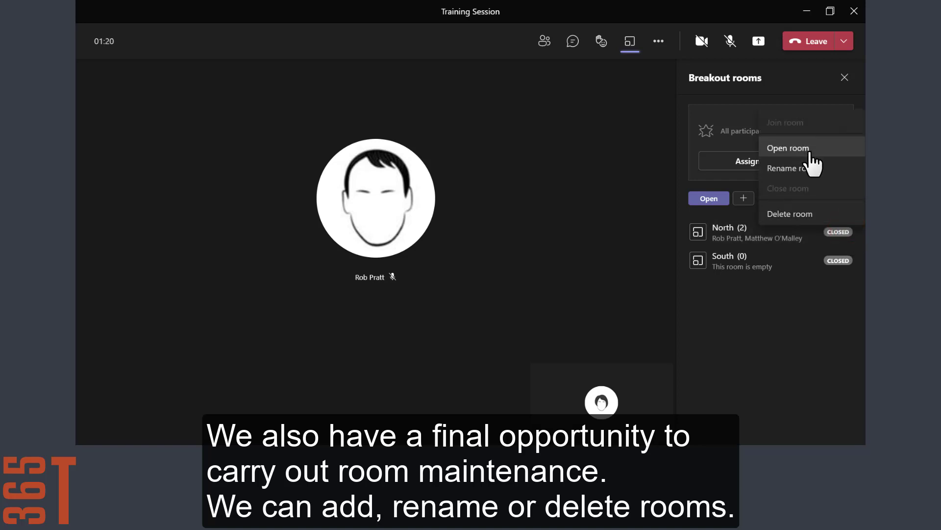
left_click(775, 298)
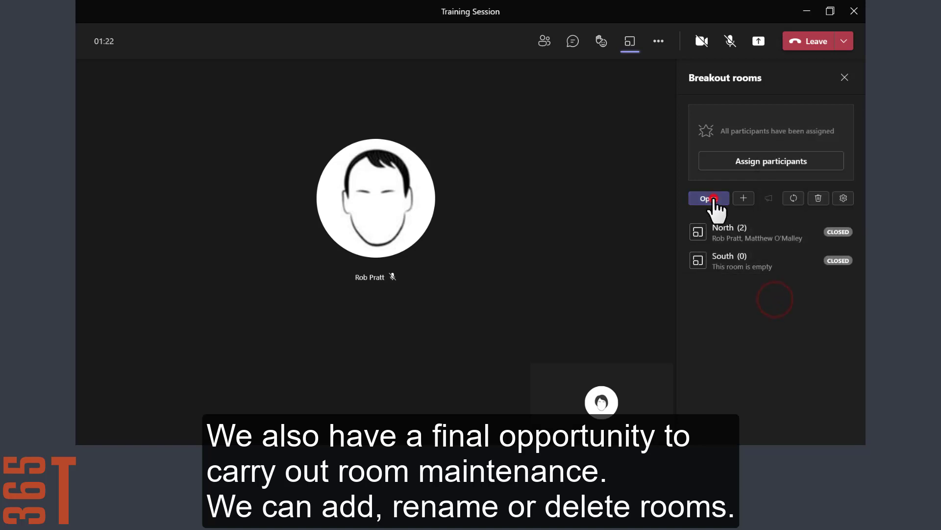
left_click(709, 198)
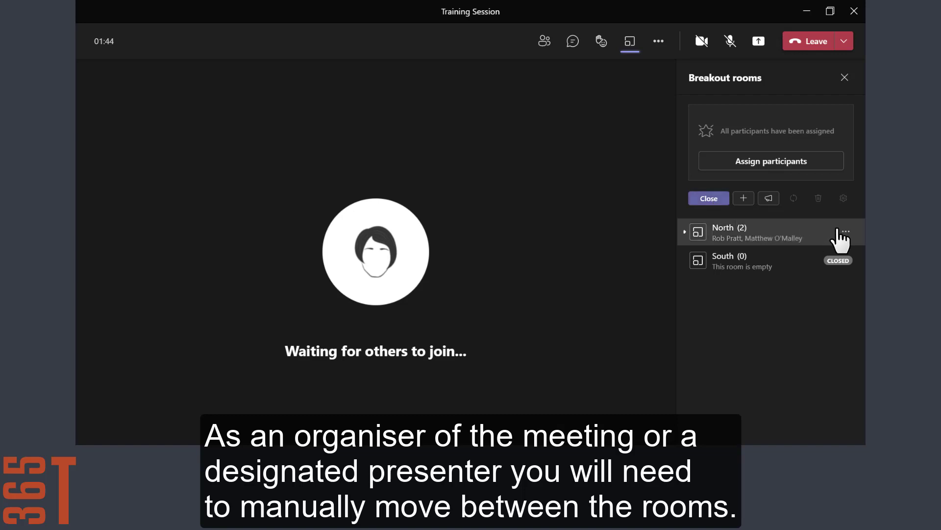
Step: Join the North breakout room as organiser and return to the main meeting
left_click(843, 232)
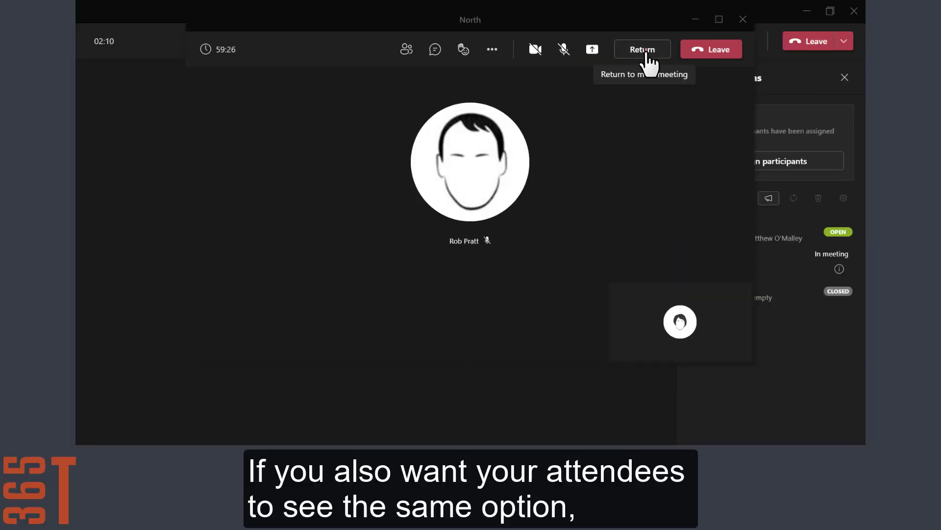
left_click(645, 51)
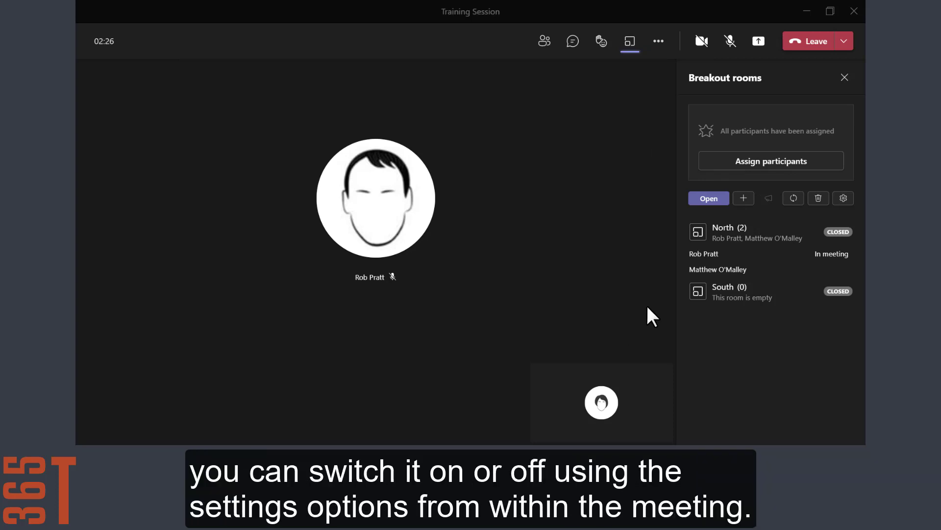
Step: Turn off letting people return to the main meeting in the in-meeting breakout room settings
left_click(844, 198)
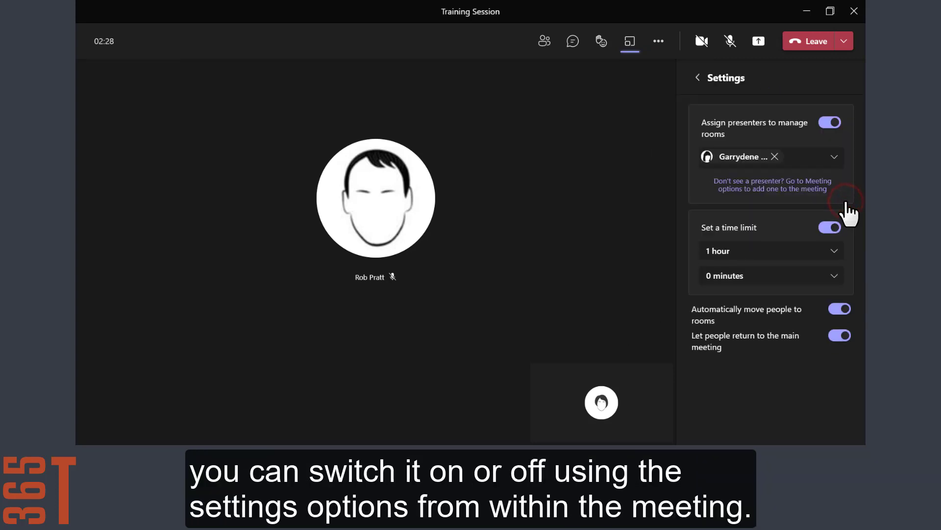
left_click(840, 337)
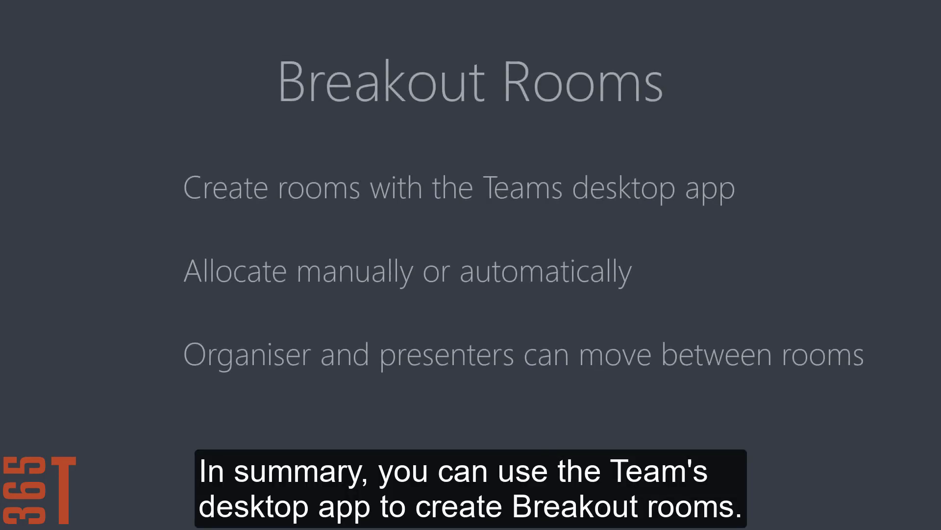